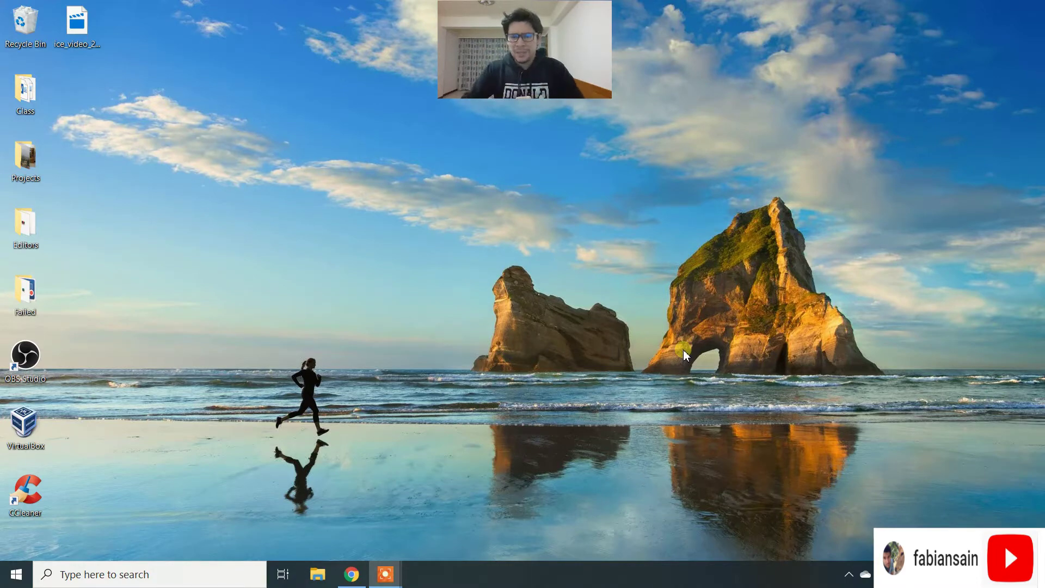
In Google Chrome, open the OBS download page from the search results and download the 64-bit Windows installer of OBS Studio.
click(352, 574)
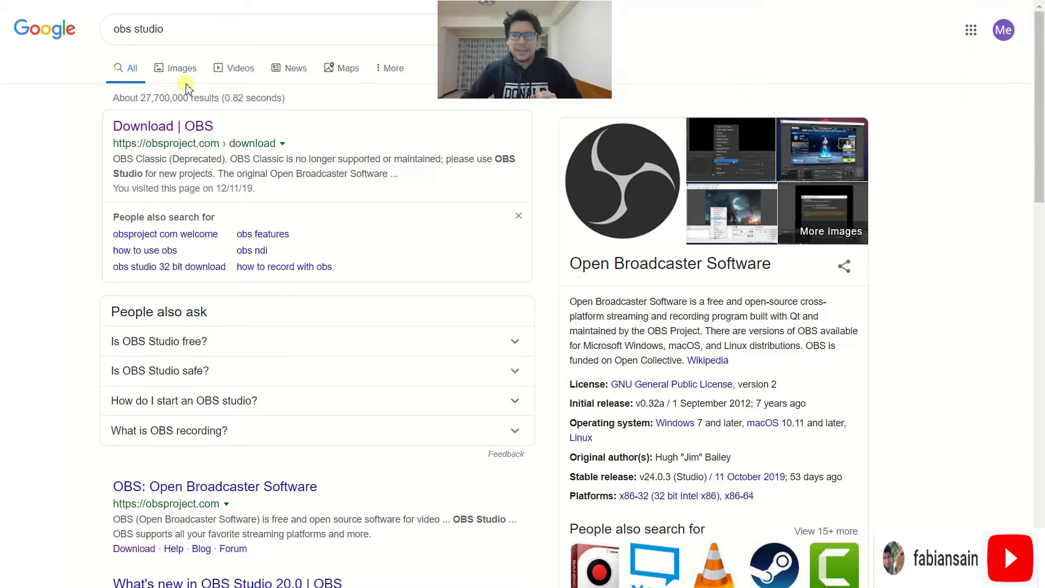
click(156, 131)
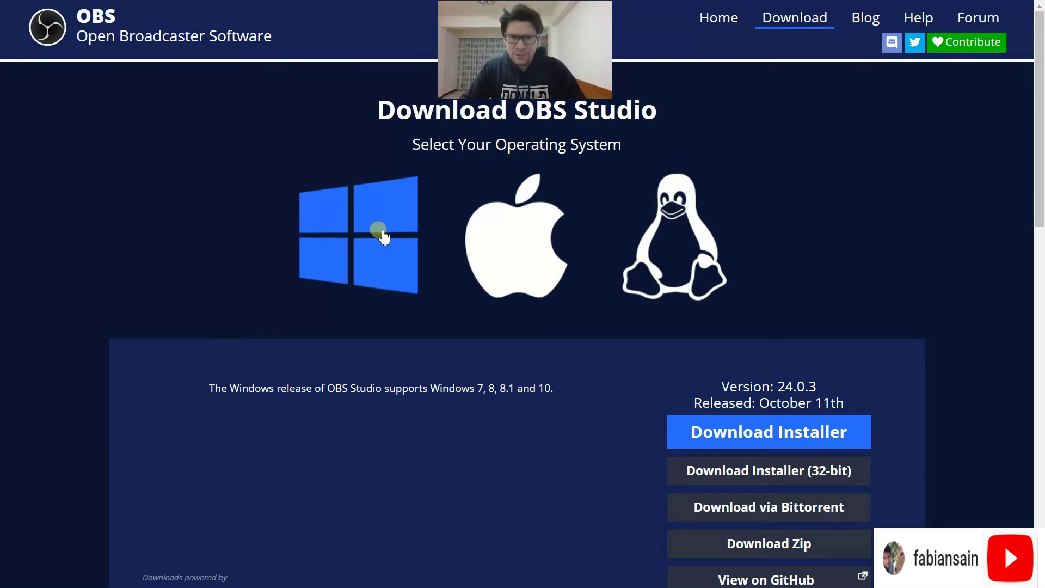
click(504, 248)
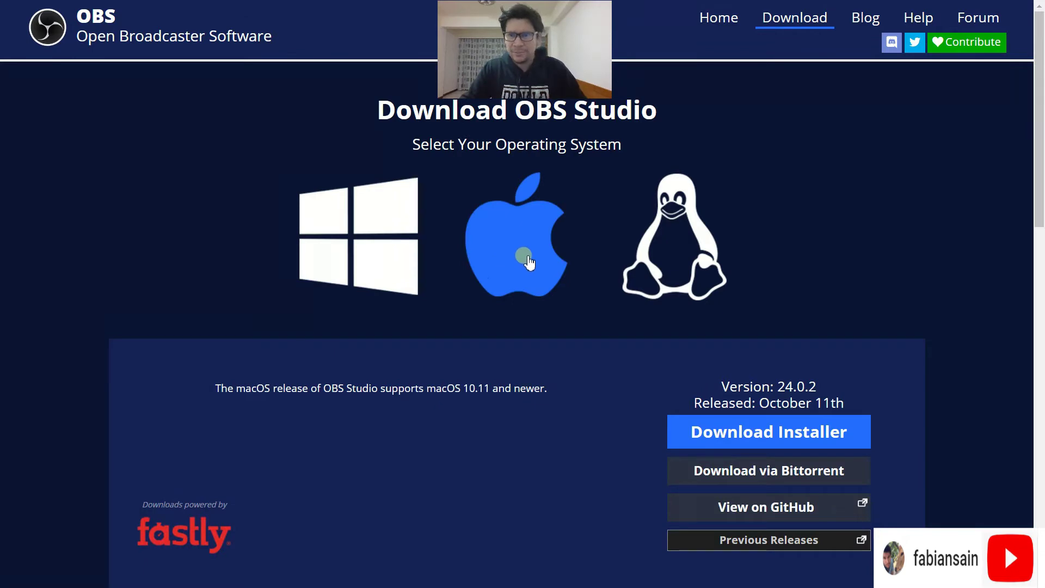
click(641, 239)
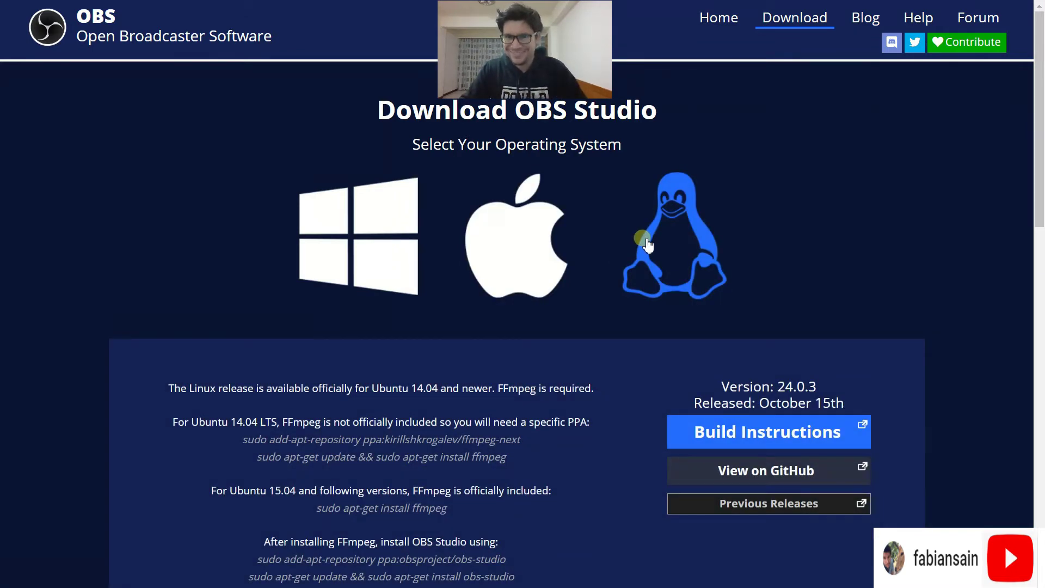
click(338, 228)
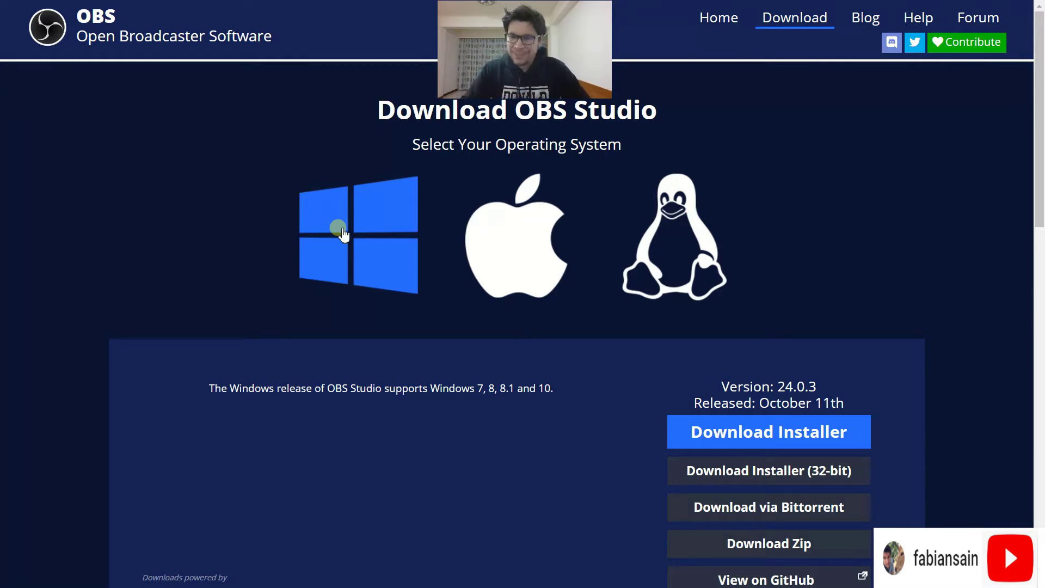
click(825, 440)
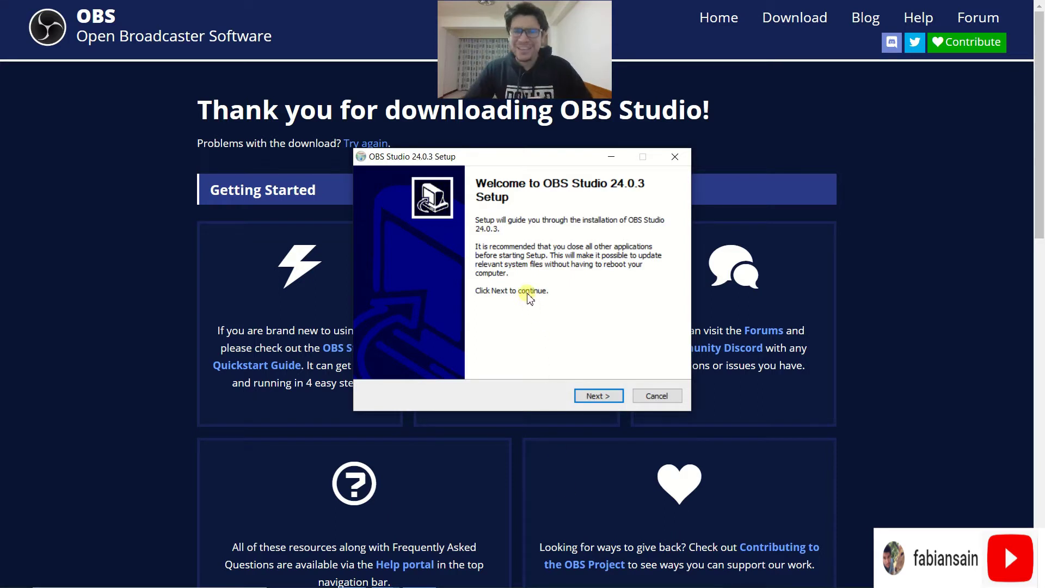
Install OBS Studio 24.0.3 in the default destination folder with the default components, accepting the license and launching it on completion.
click(597, 396)
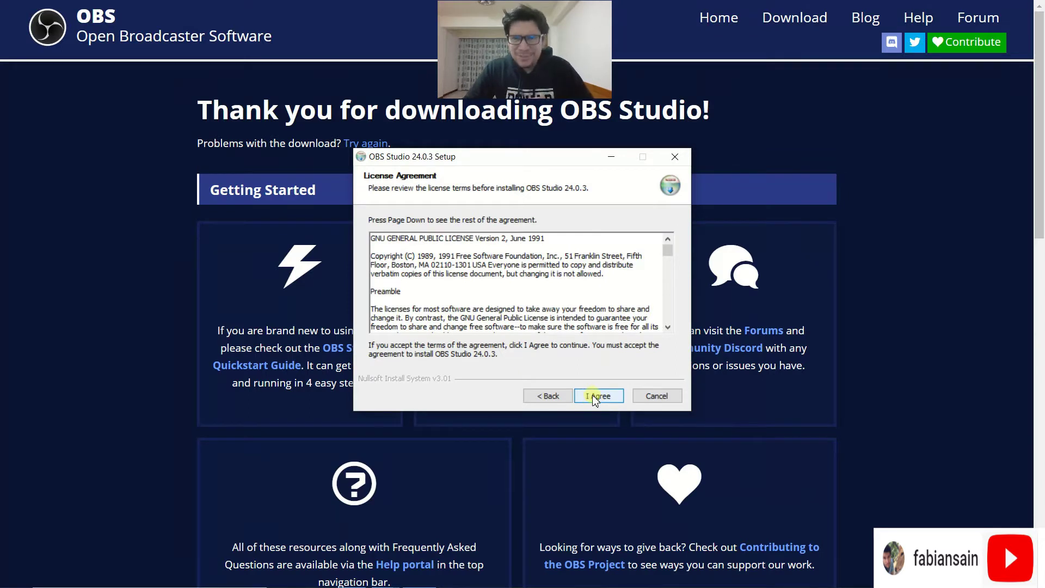
click(596, 396)
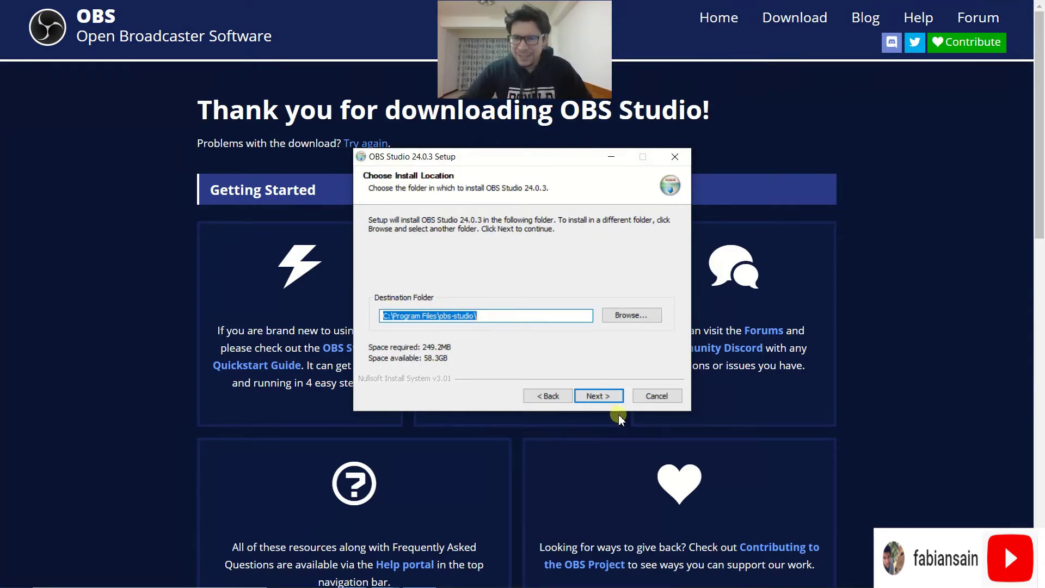
click(610, 397)
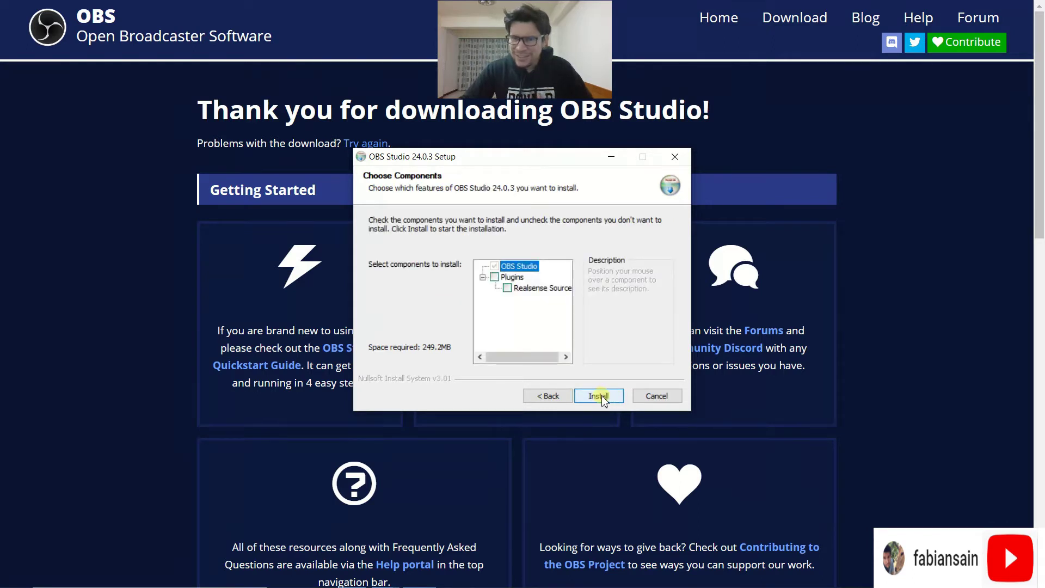
click(599, 396)
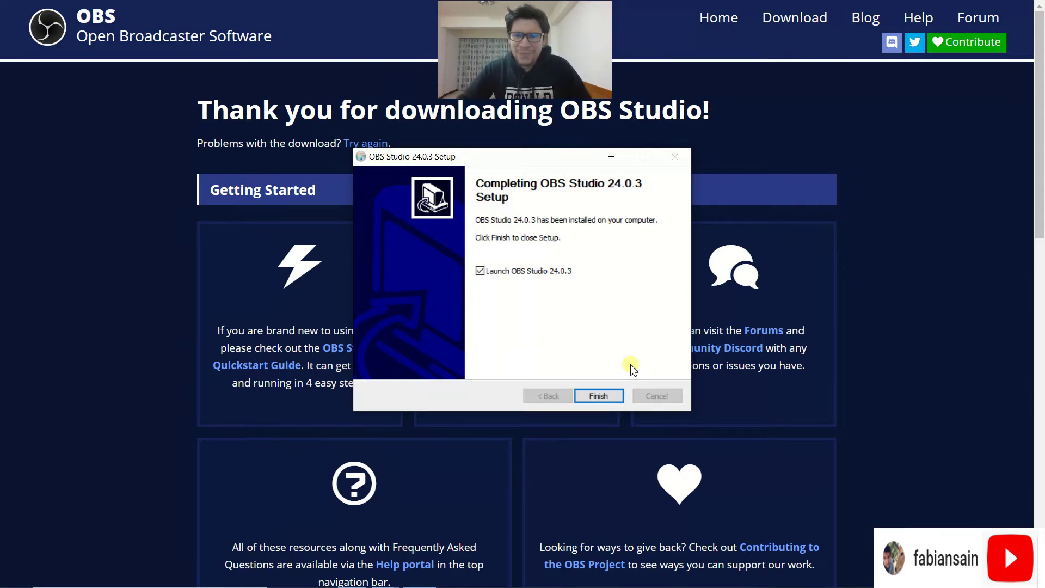
click(598, 396)
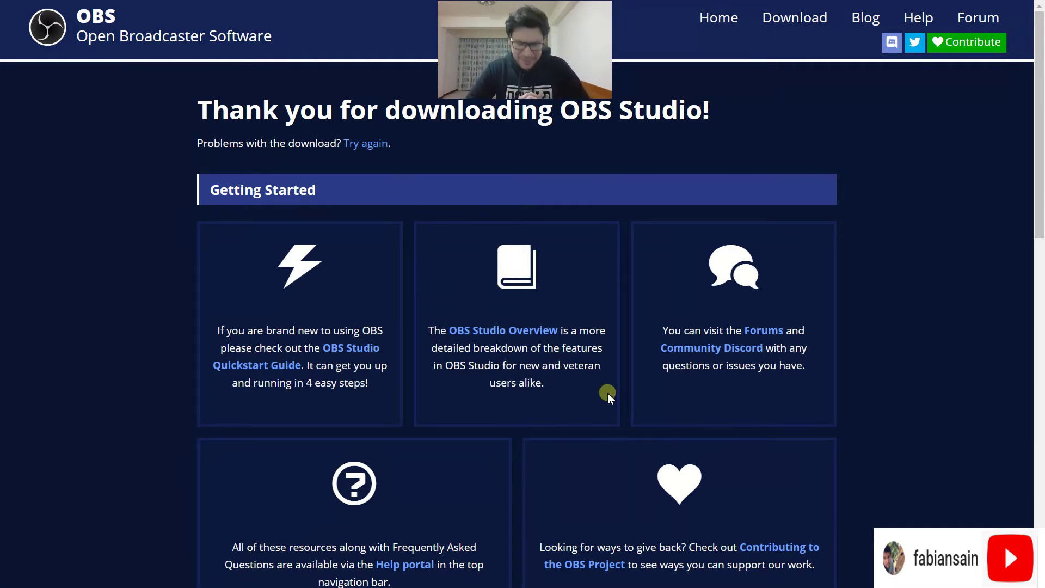
Open OBS Studio from the desktop, check the preview of Scene 1, and close the program.
key(super+d)
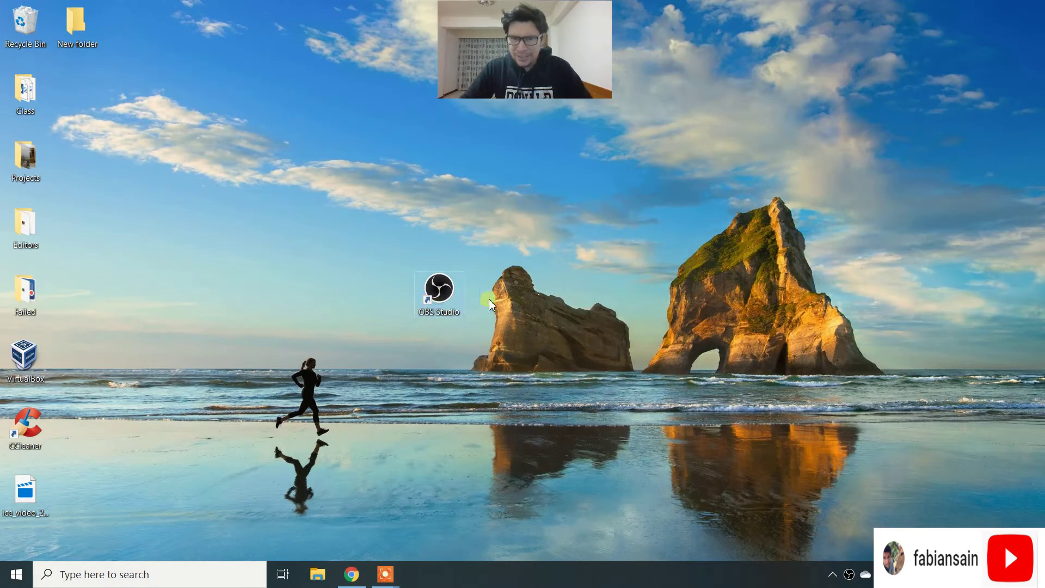
double_click(440, 289)
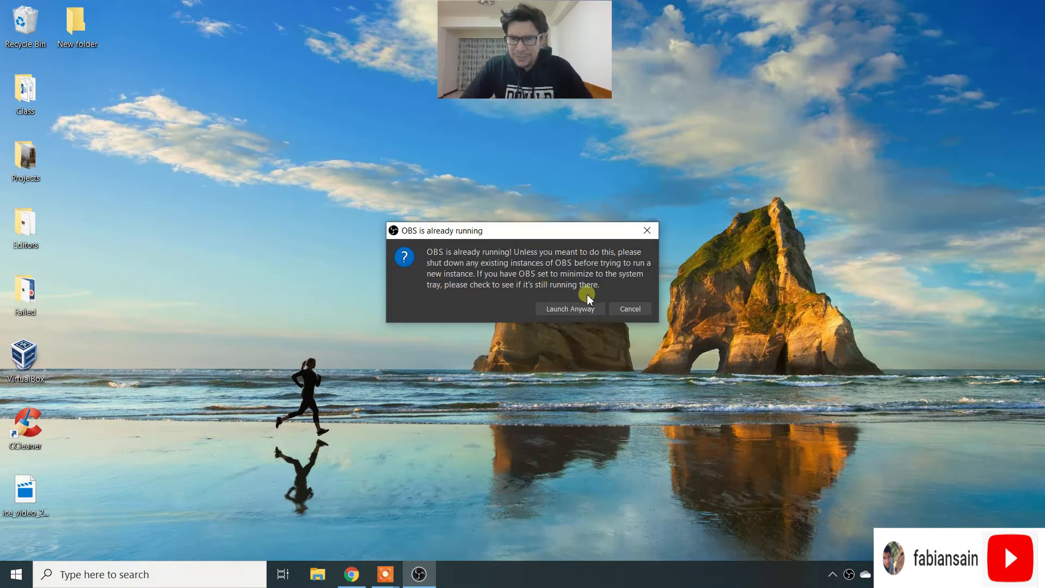
click(578, 307)
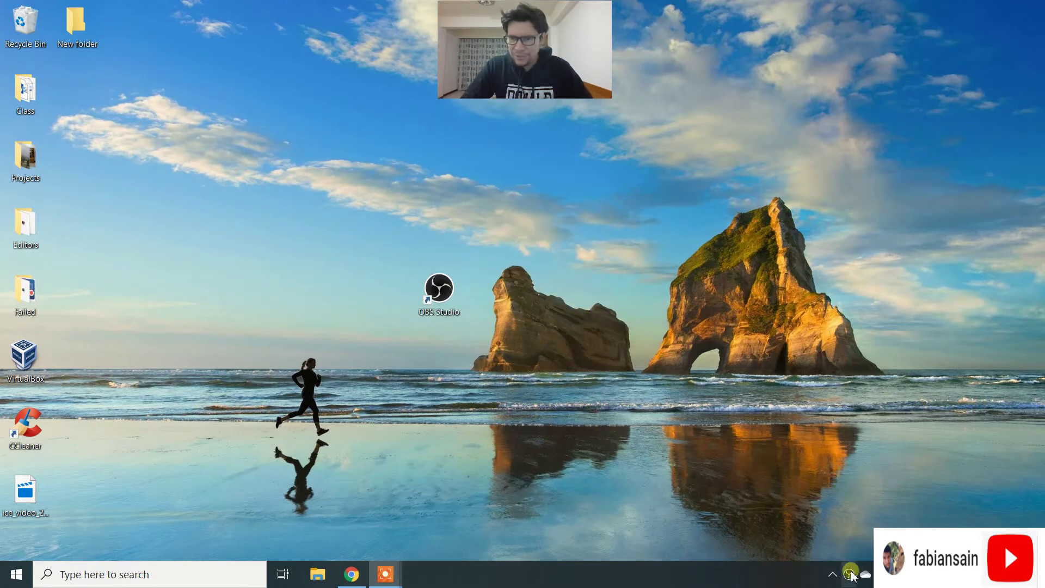
click(849, 573)
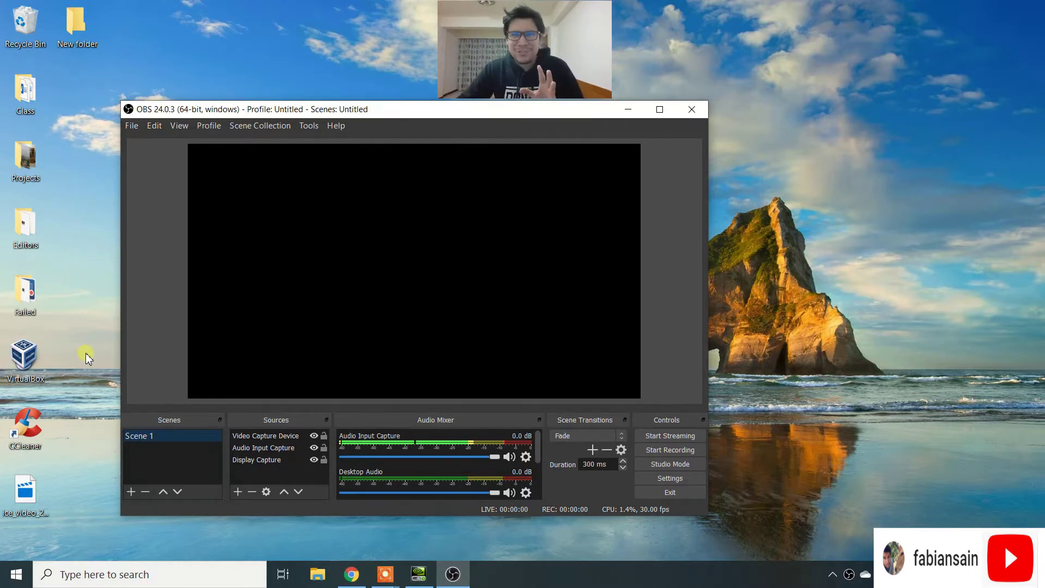
click(687, 109)
Find OBS Studio (64bit) among the installed programs and open the file location of its shortcut.
click(13, 575)
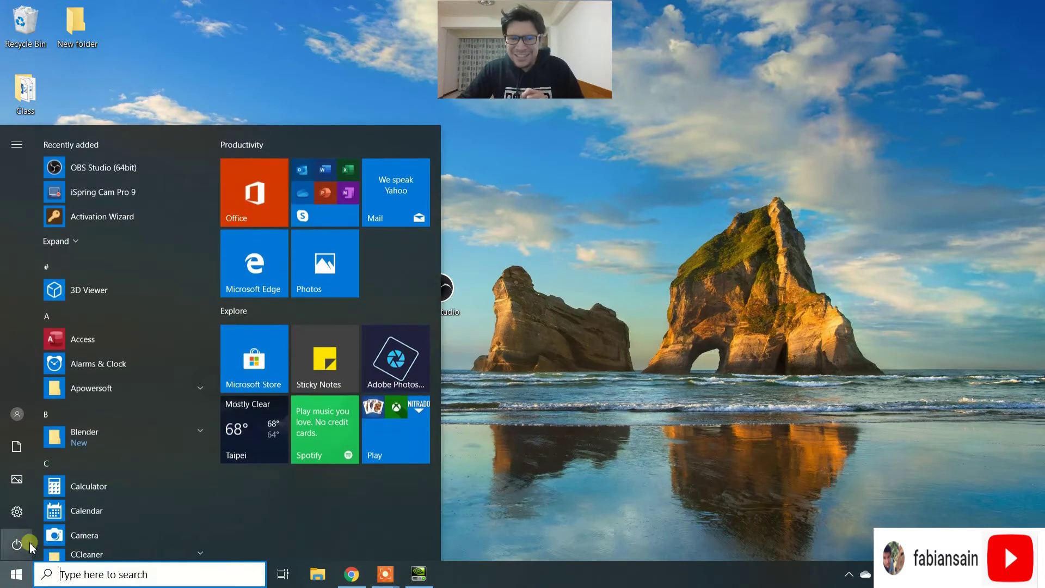
scroll(85, 403, down, 10)
scroll(86, 407, down, 12)
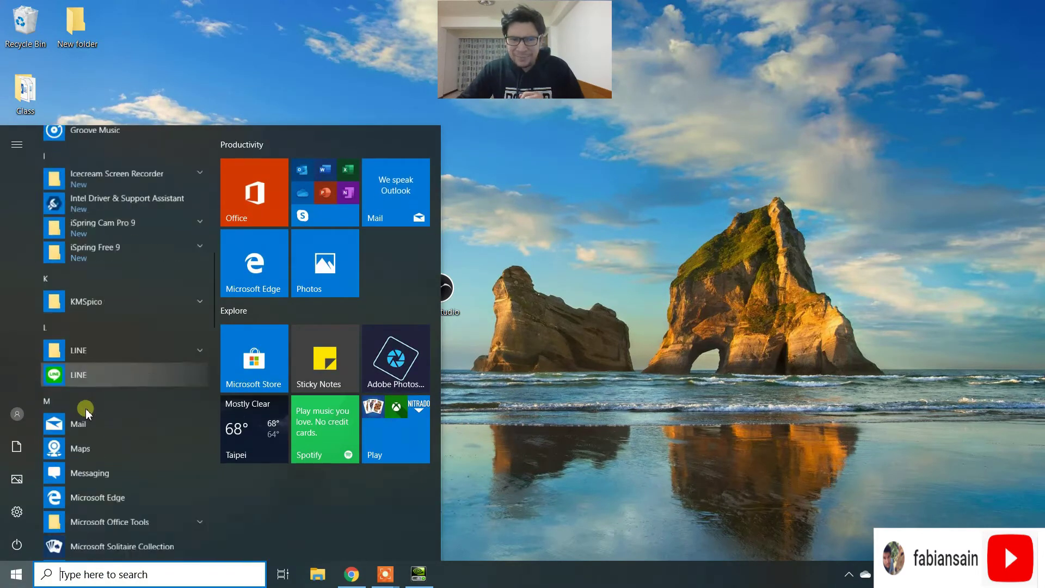
scroll(87, 413, down, 4)
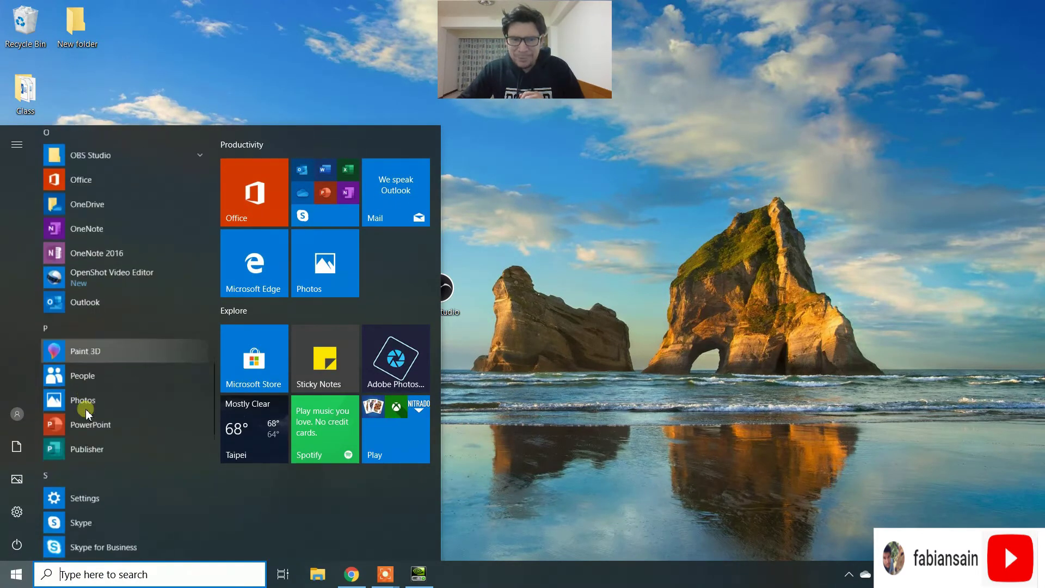
scroll(87, 430, up, 3)
click(108, 275)
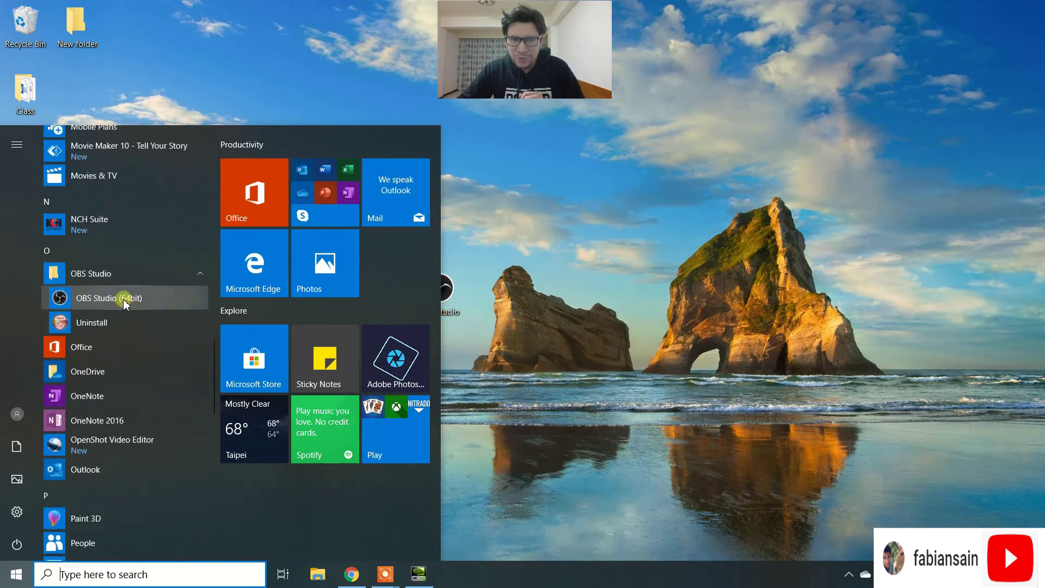
right_click(123, 298)
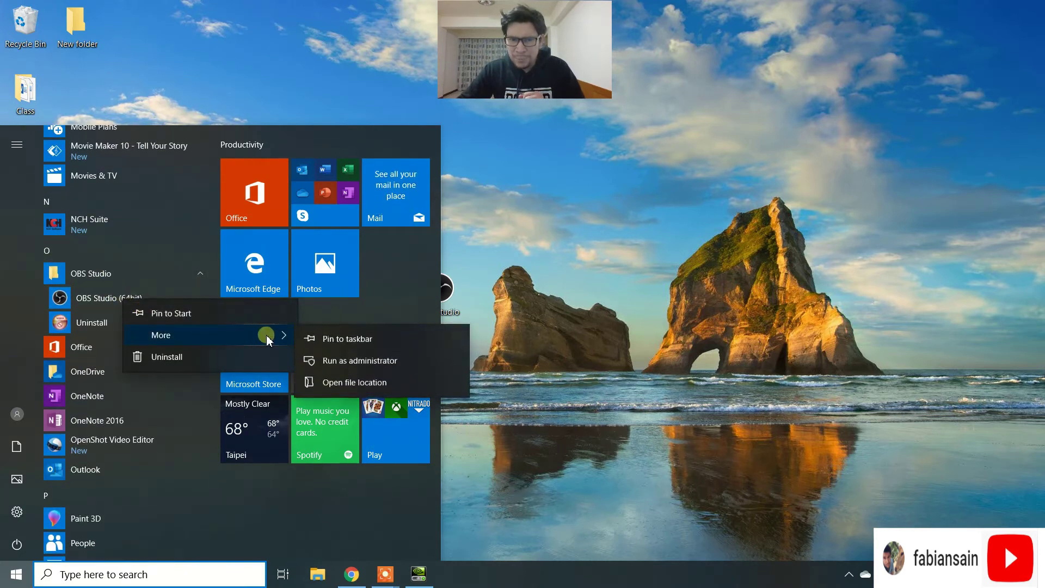
click(512, 366)
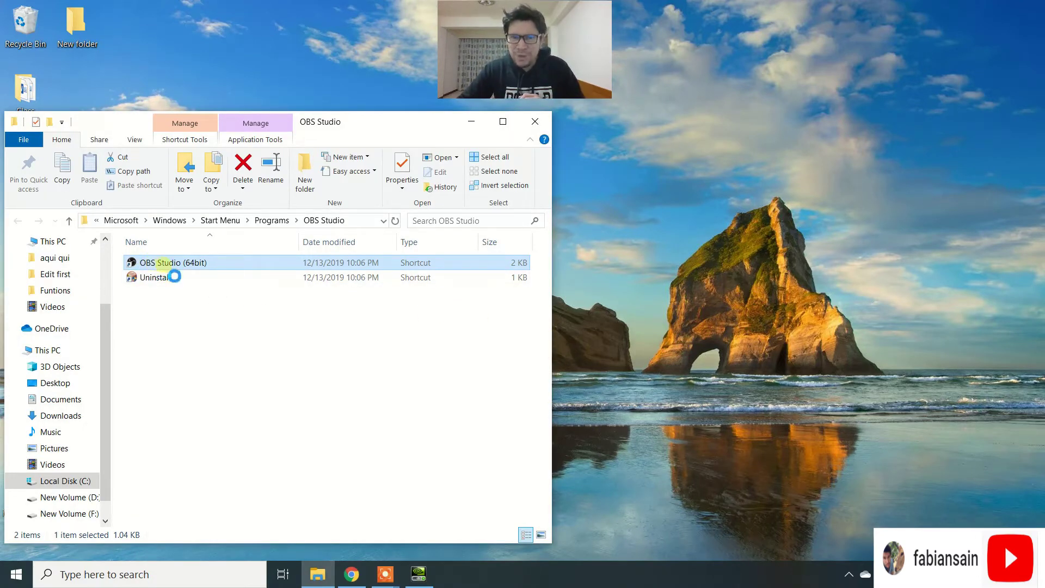
Try setting the compatibility mode of the OBS Studio (64bit) shortcut to Windows 7, and close its properties without applying.
right_click(155, 264)
click(187, 551)
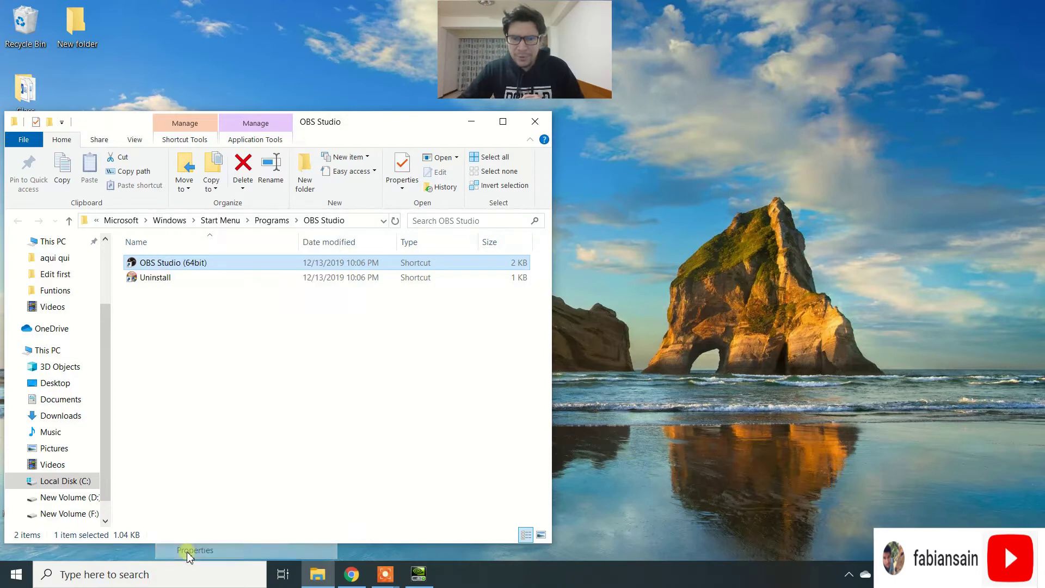
click(368, 247)
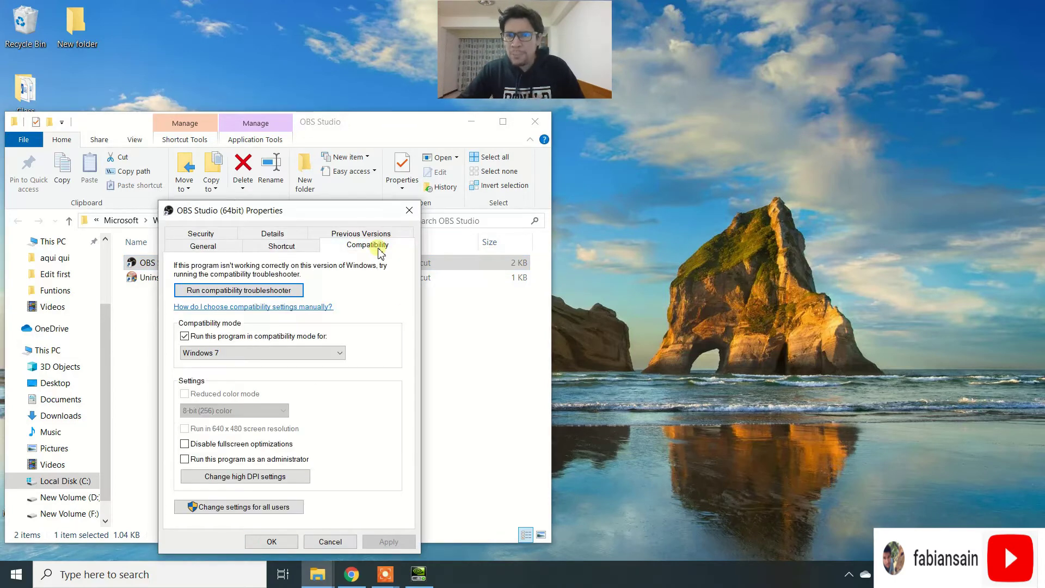
click(210, 355)
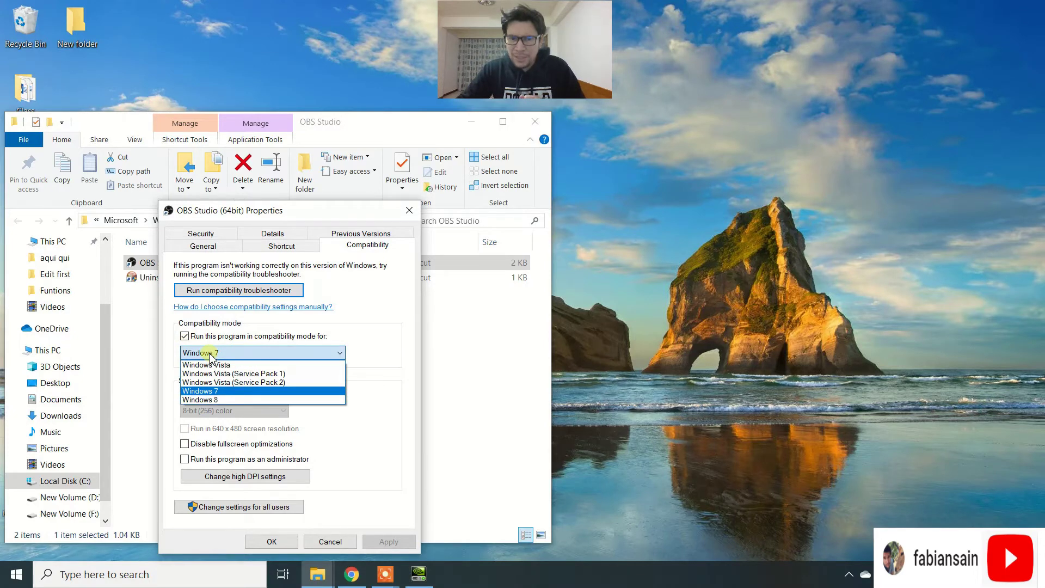
click(219, 392)
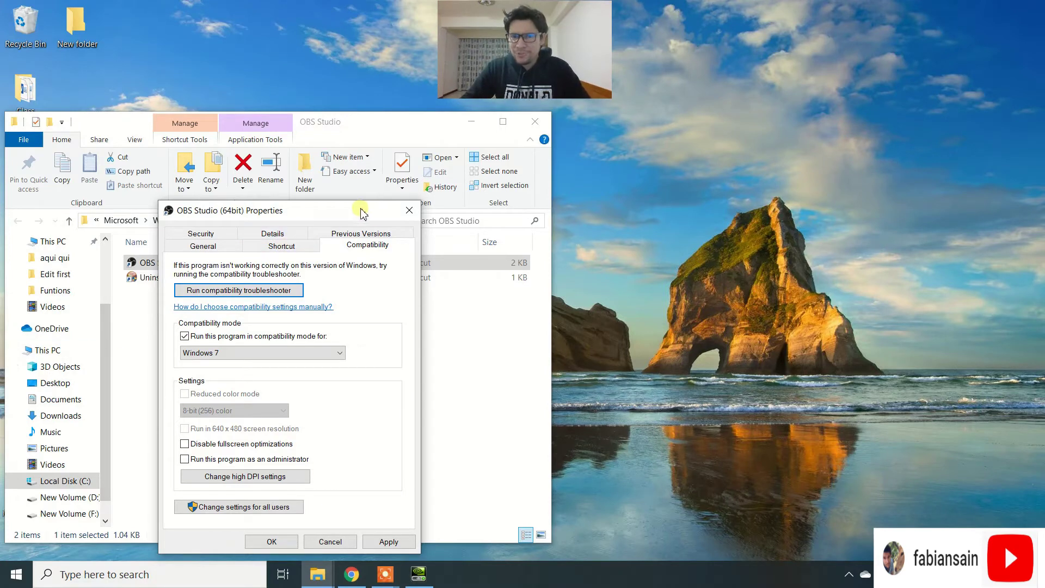
click(409, 210)
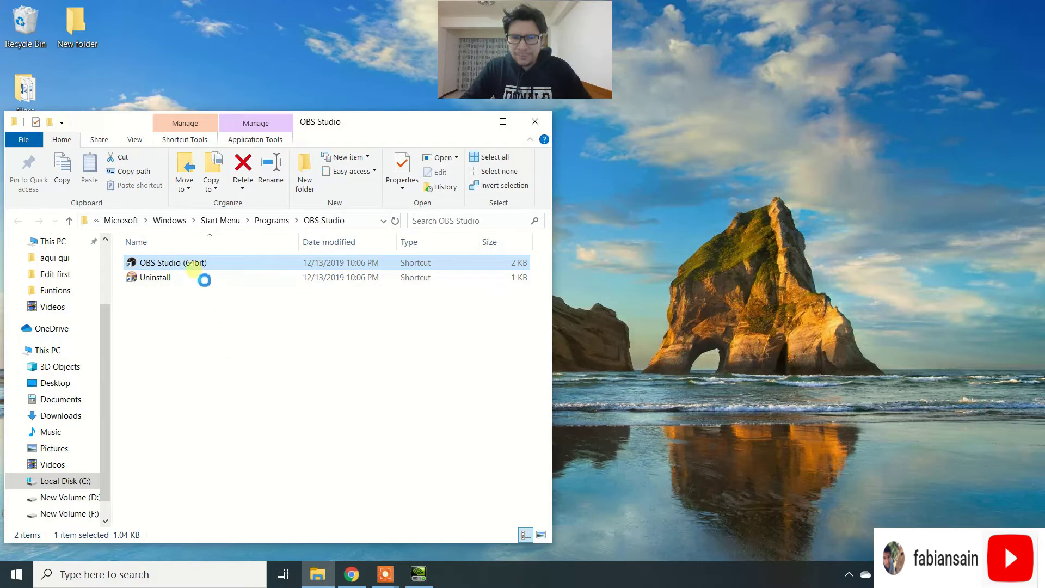
Check the target path in the OBS Studio (64bit) shortcut's properties, and close the properties and the folder.
right_click(171, 264)
click(211, 549)
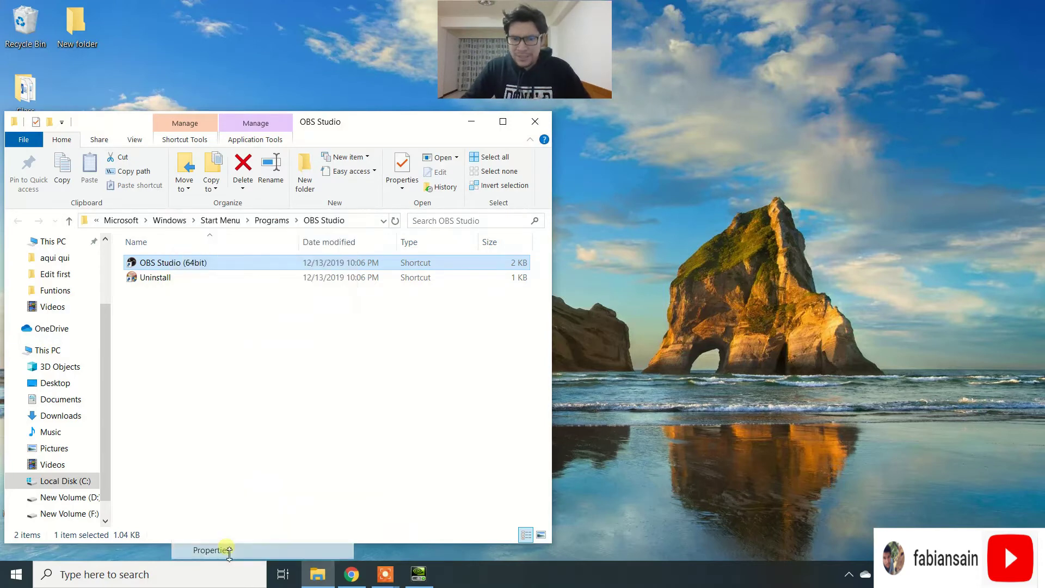
click(250, 334)
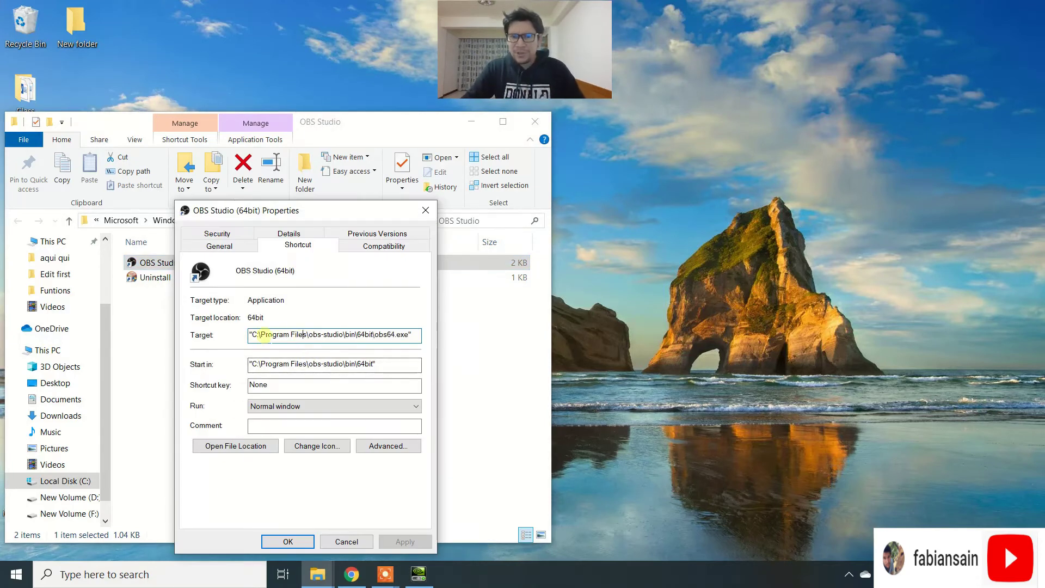
drag(249, 334, 375, 333)
click(253, 334)
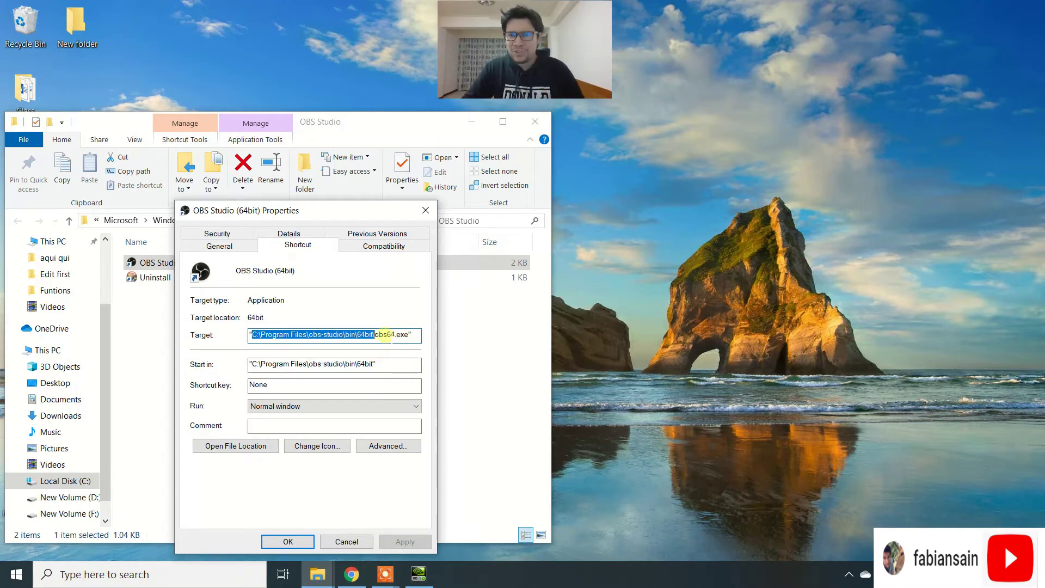
click(426, 210)
click(535, 121)
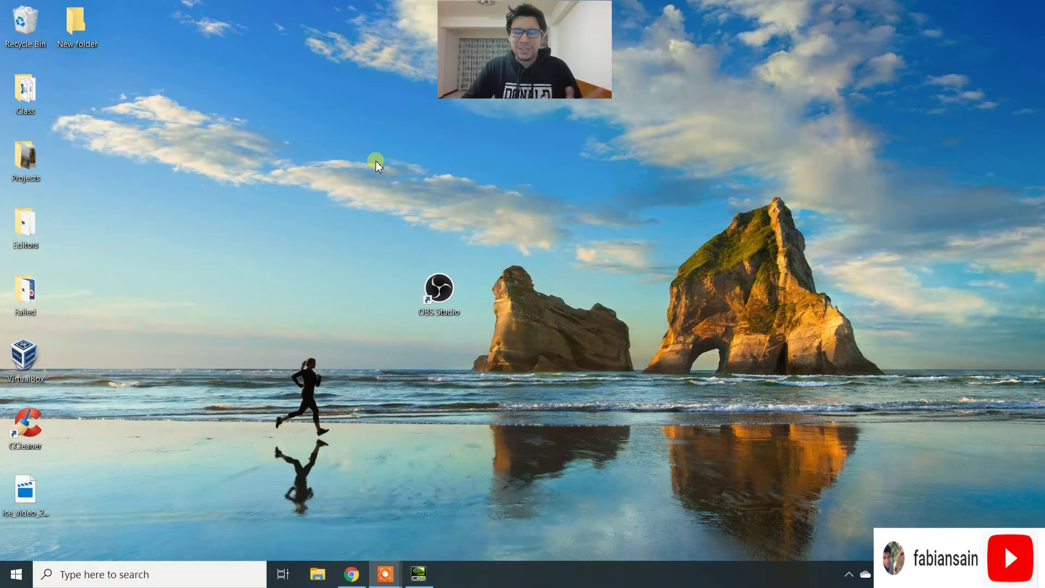
Open the NVIDIA Control Panel's program-specific 3D settings with the obs-studio executable as the program to customize.
right_click(113, 204)
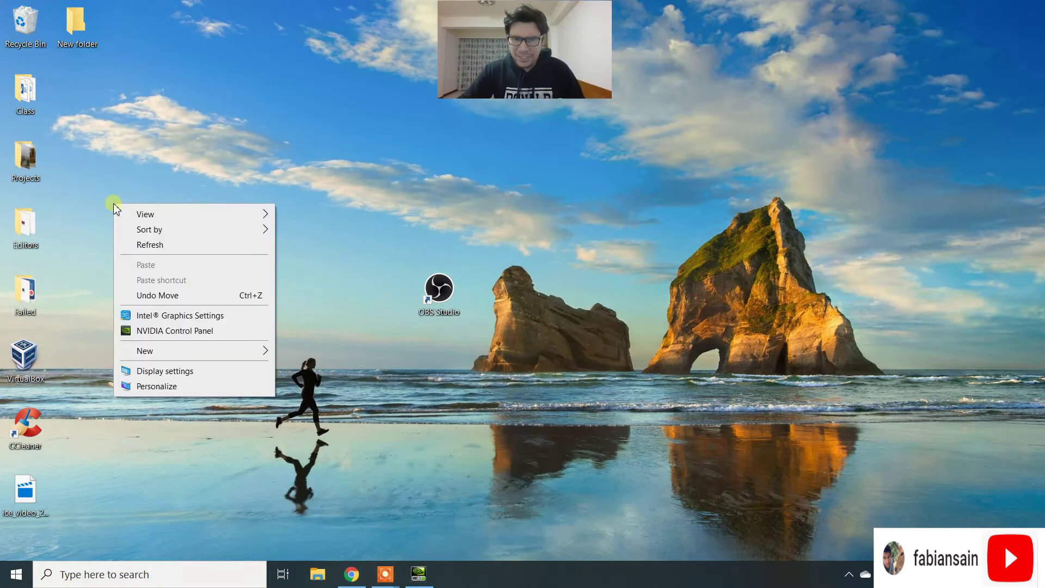
click(188, 331)
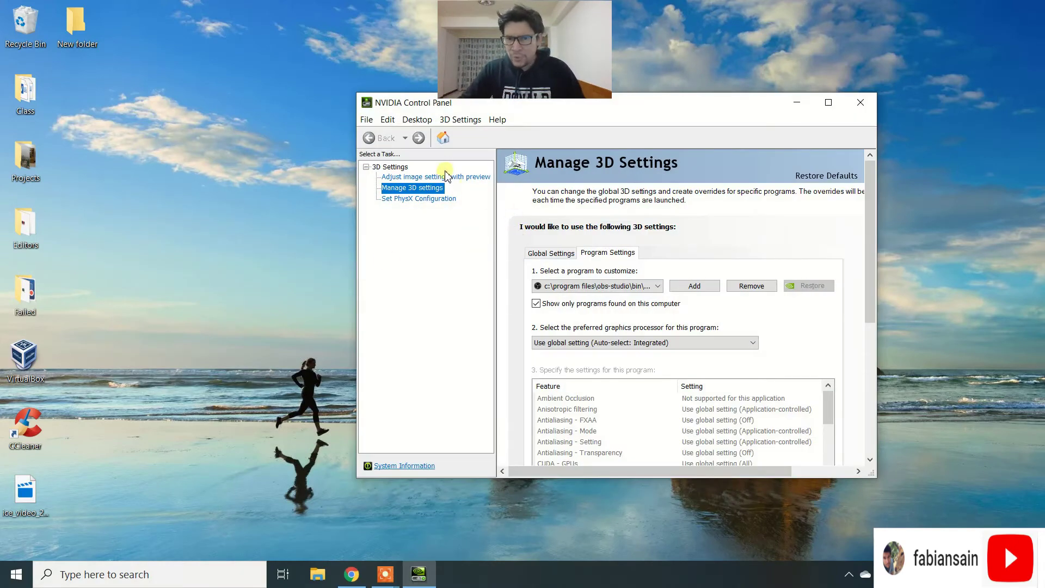
drag(635, 108, 580, 123)
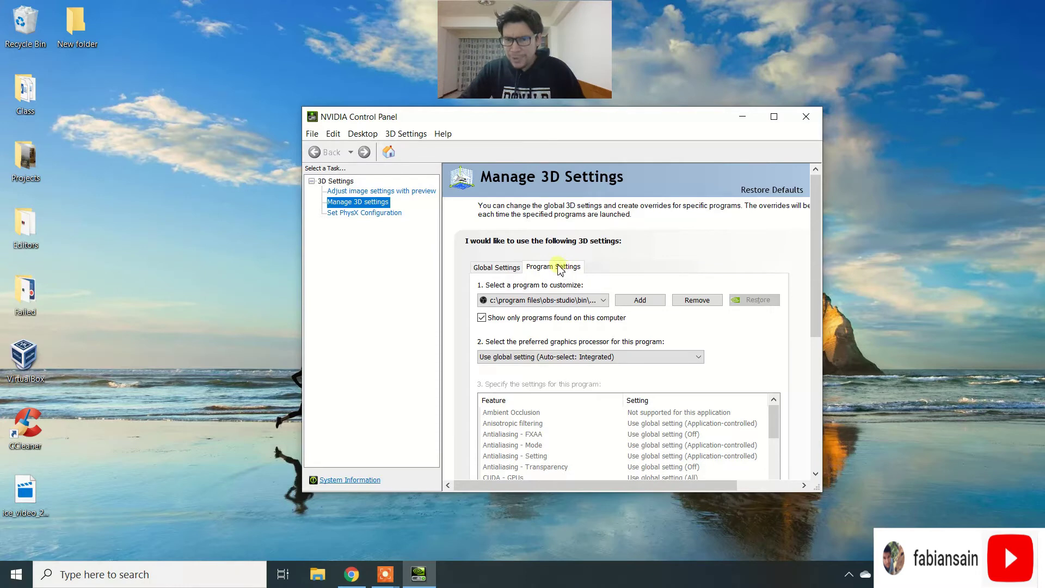
click(553, 304)
click(552, 301)
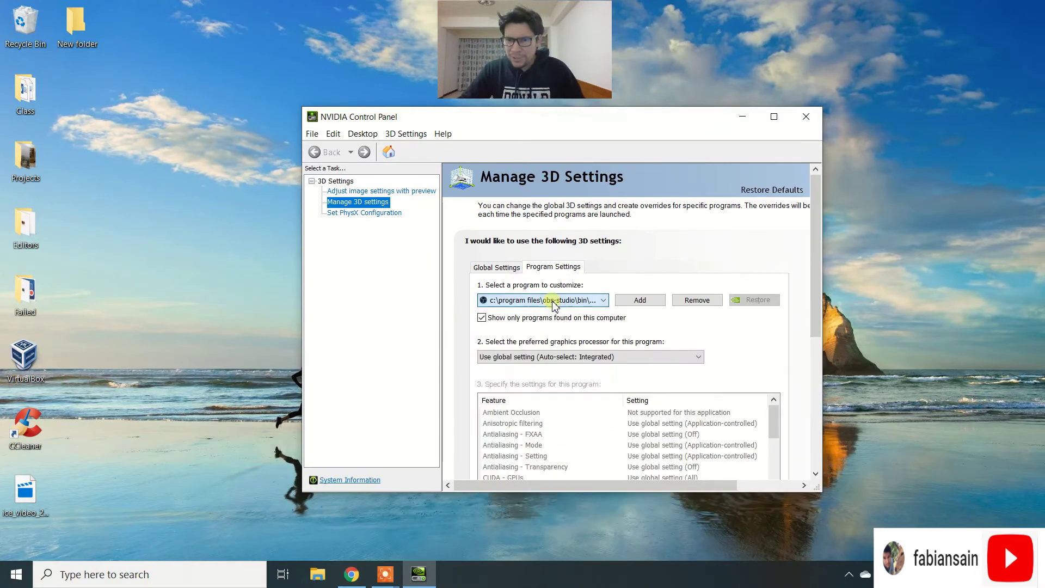
Try adding obs64 from C:\Program Files\obs-studio\bin\64bit\ as a program to customize, and close both Add dialogs without adding it.
click(644, 301)
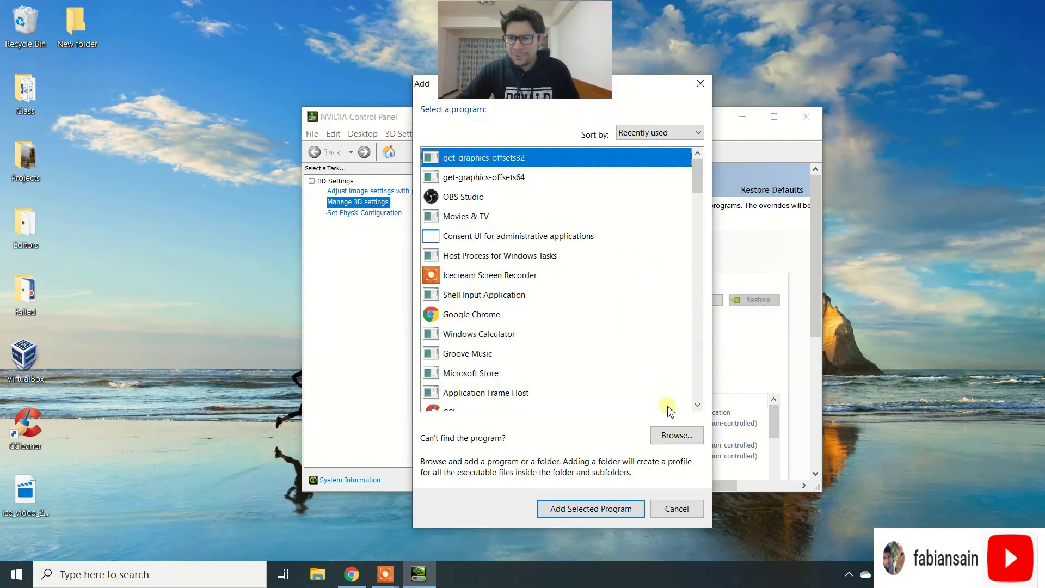
click(673, 438)
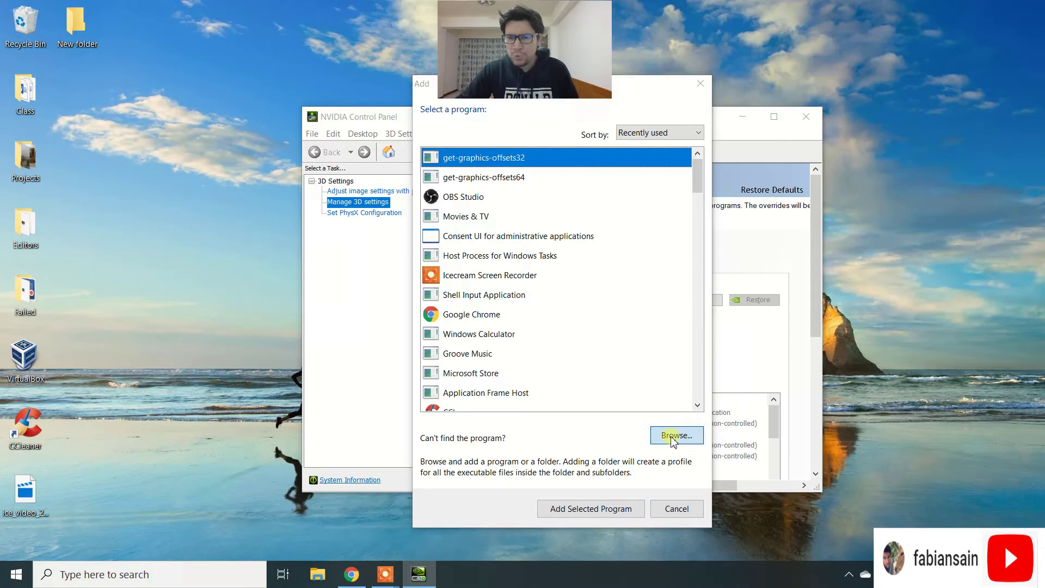
click(647, 147)
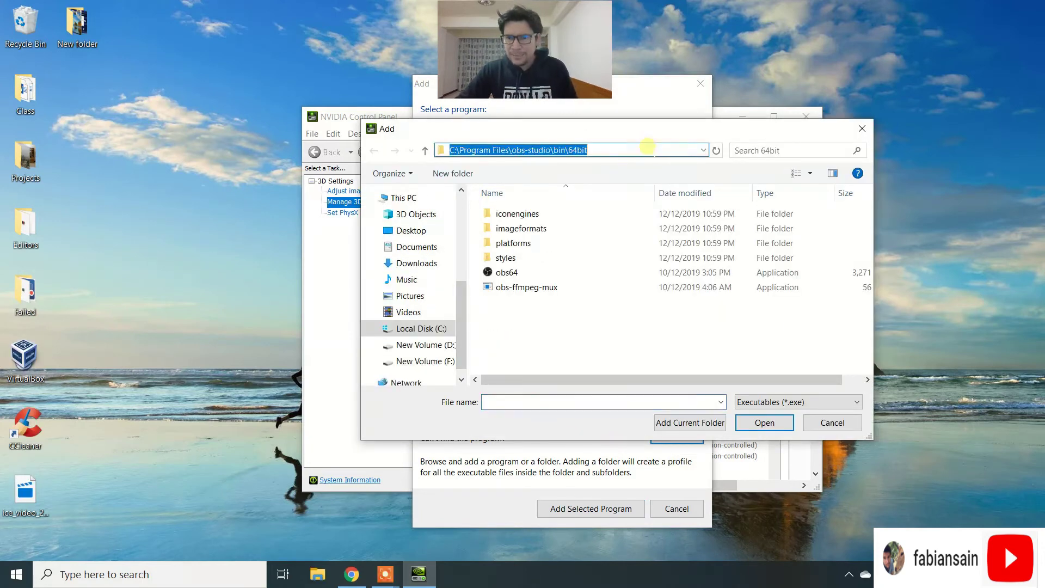
click(647, 147)
text(\)
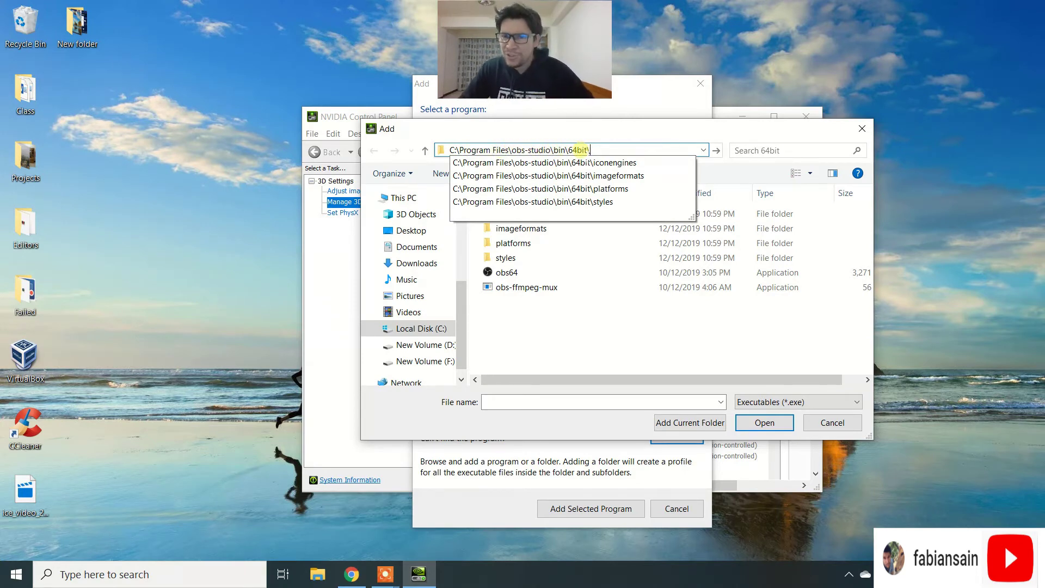
key(Return)
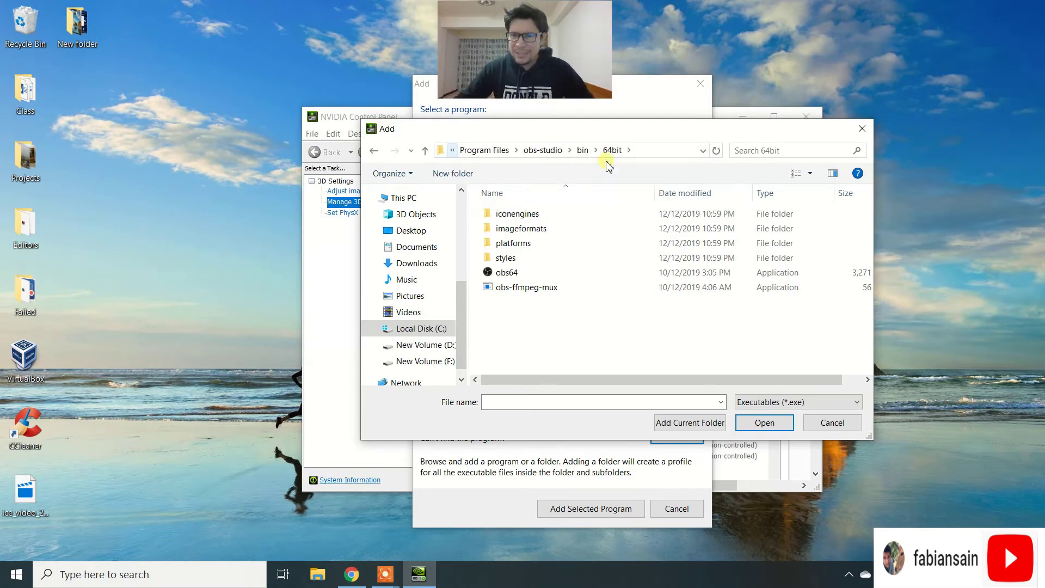
click(576, 272)
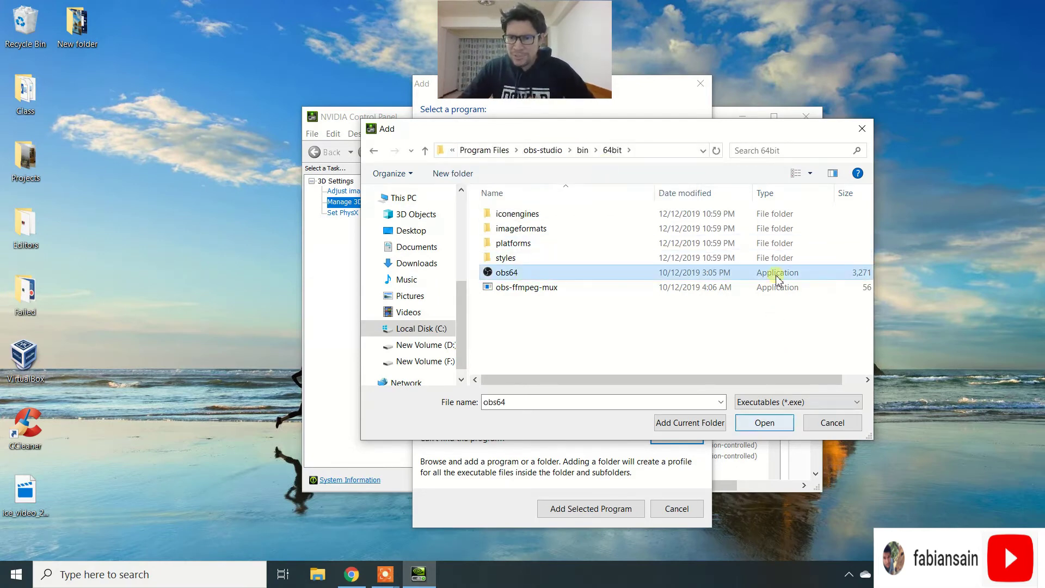
click(861, 129)
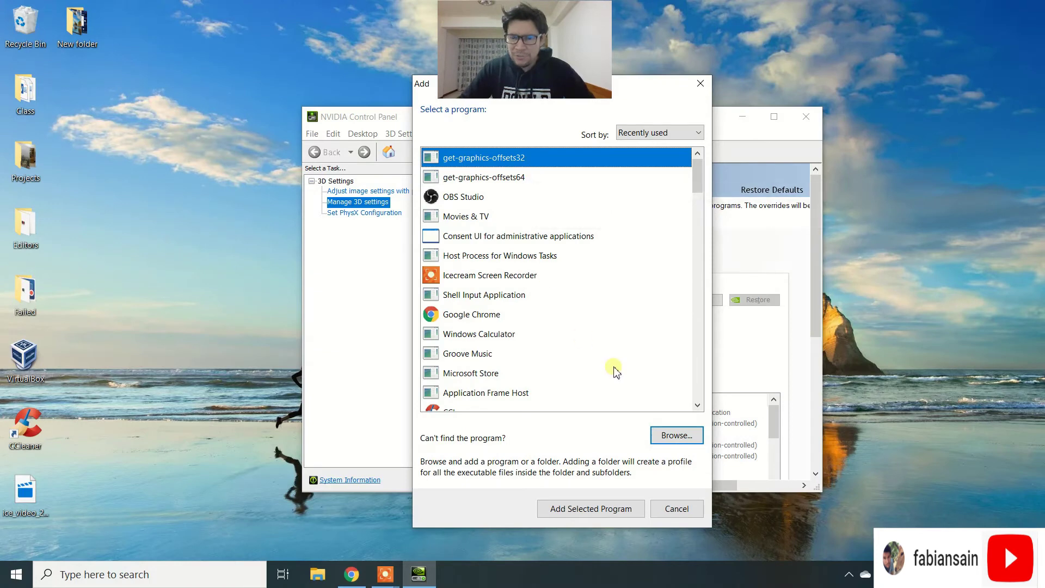
click(701, 84)
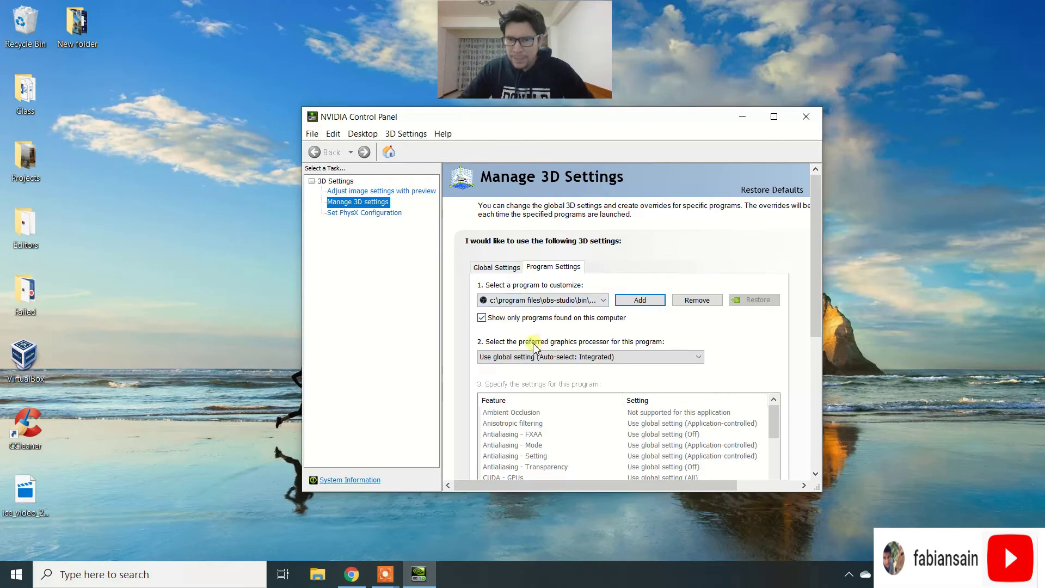
Set the preferred graphics processor for the OBS Studio program to Integrated graphics and close the NVIDIA Control Panel.
click(512, 358)
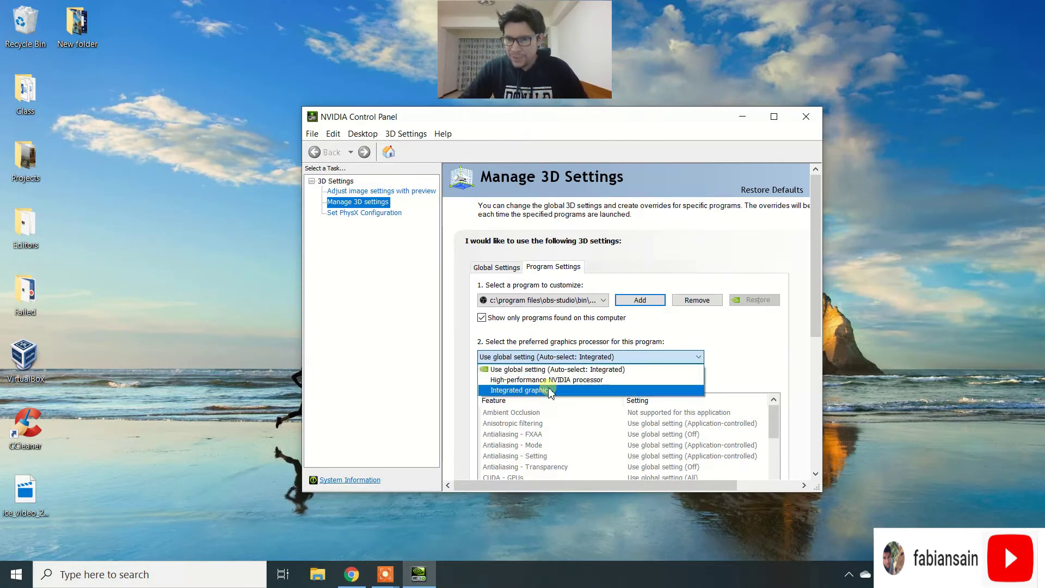
click(541, 390)
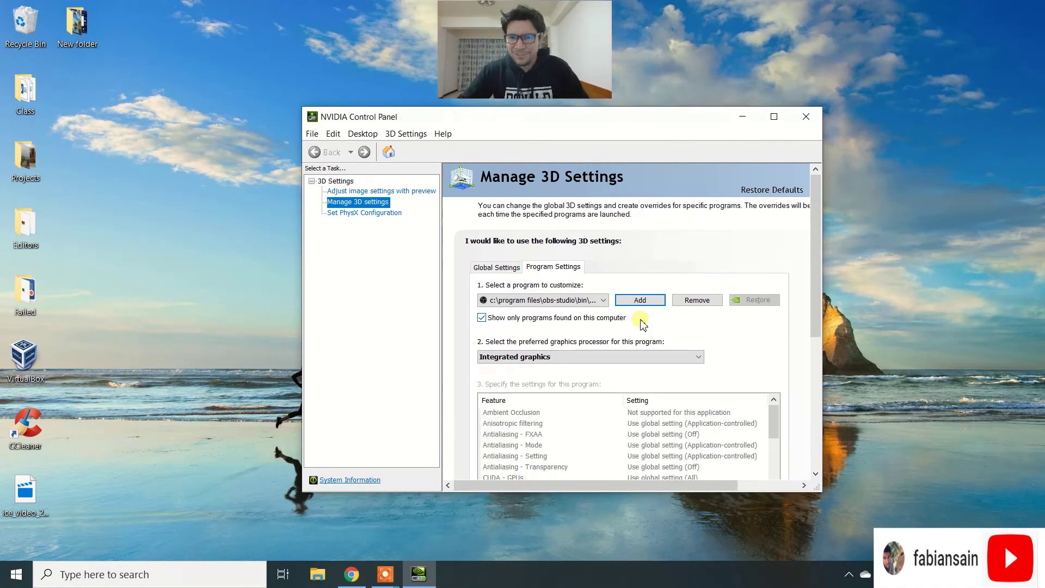
click(804, 116)
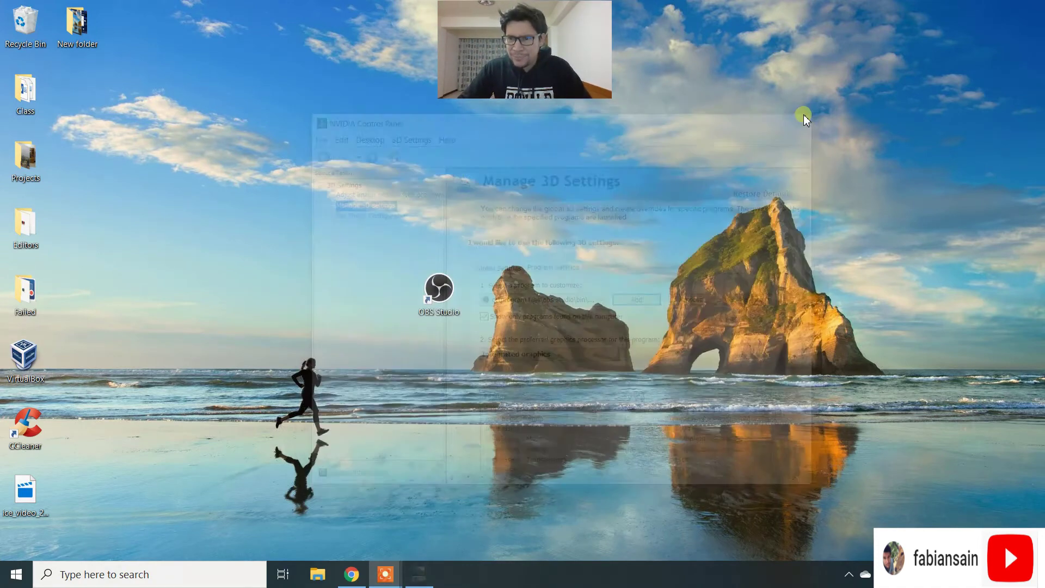
Launch OBS Studio from the desktop, bring up its window from the notification area, and check the display capture preview of Scene 1.
double_click(441, 301)
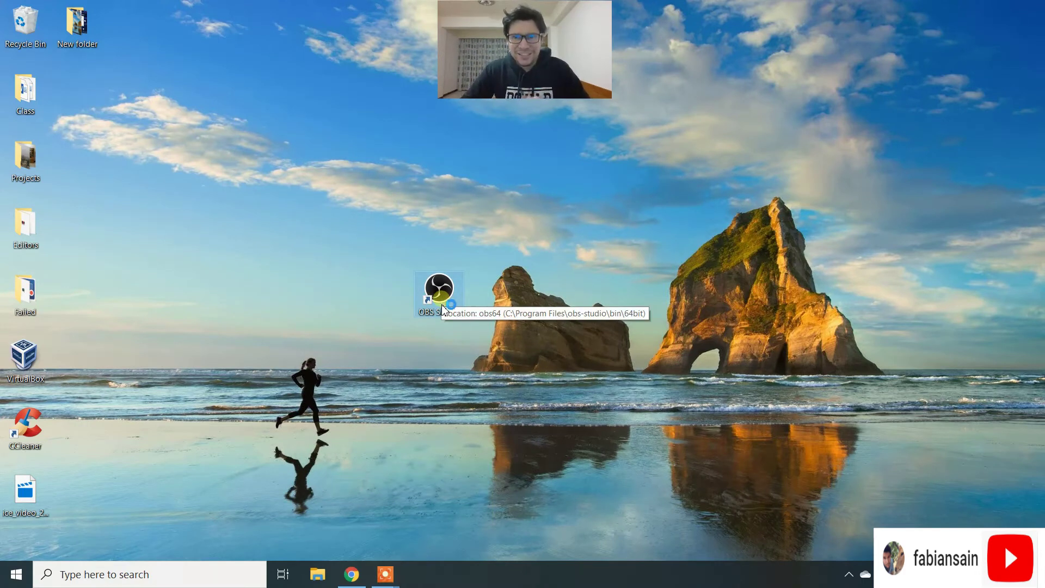
click(570, 308)
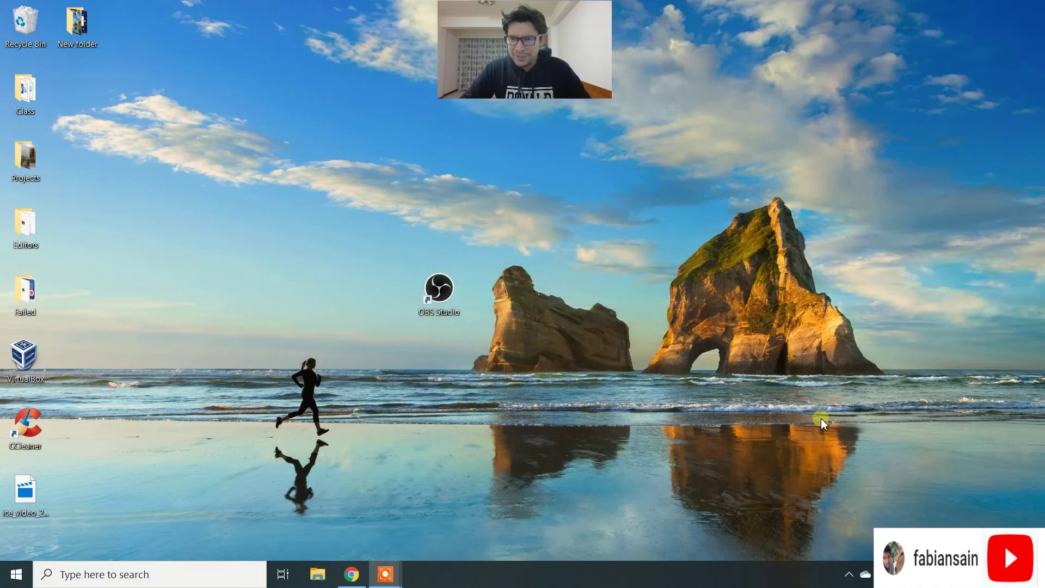
click(848, 574)
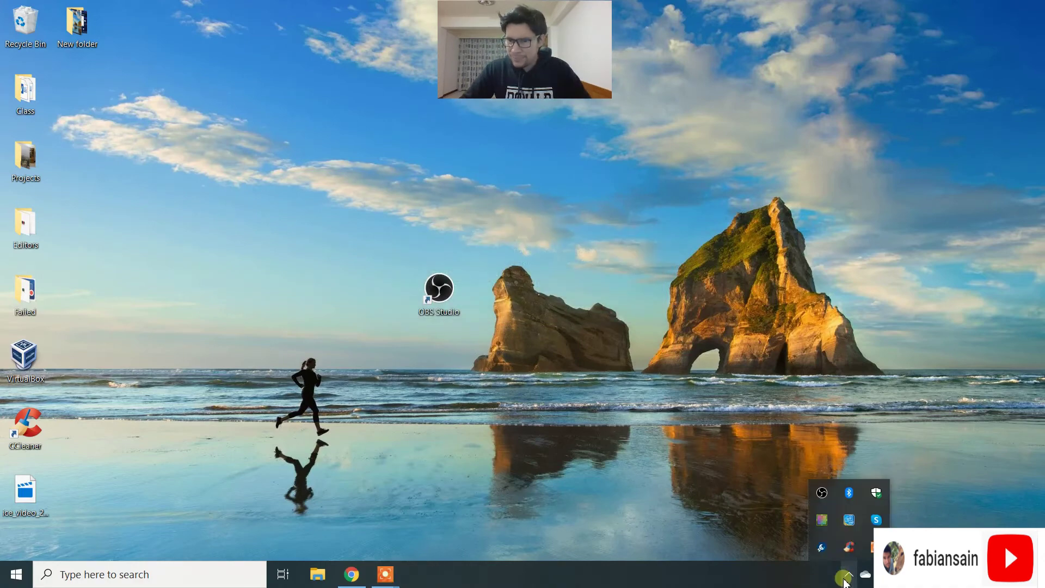
click(821, 494)
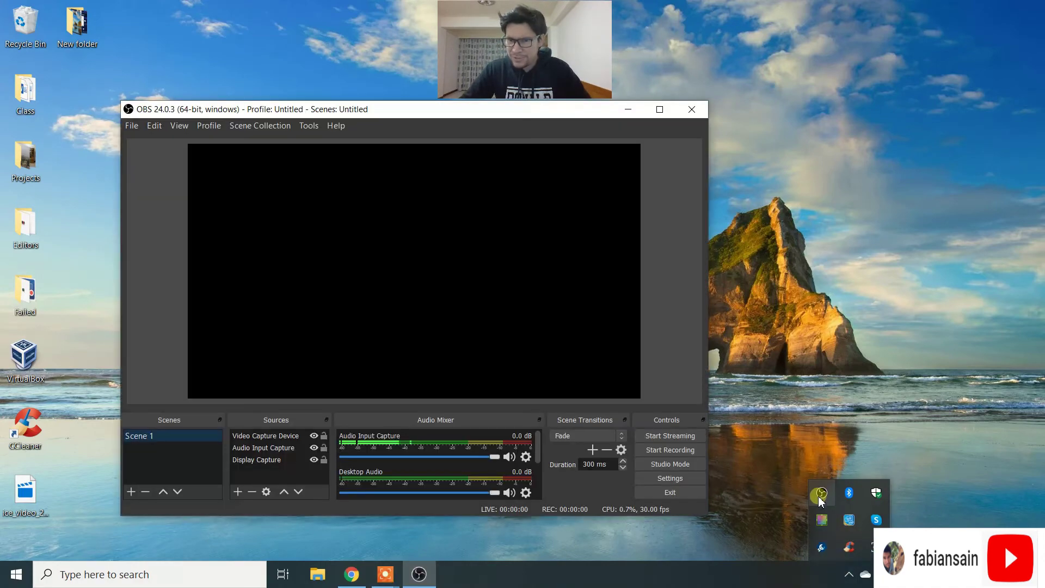
click(689, 110)
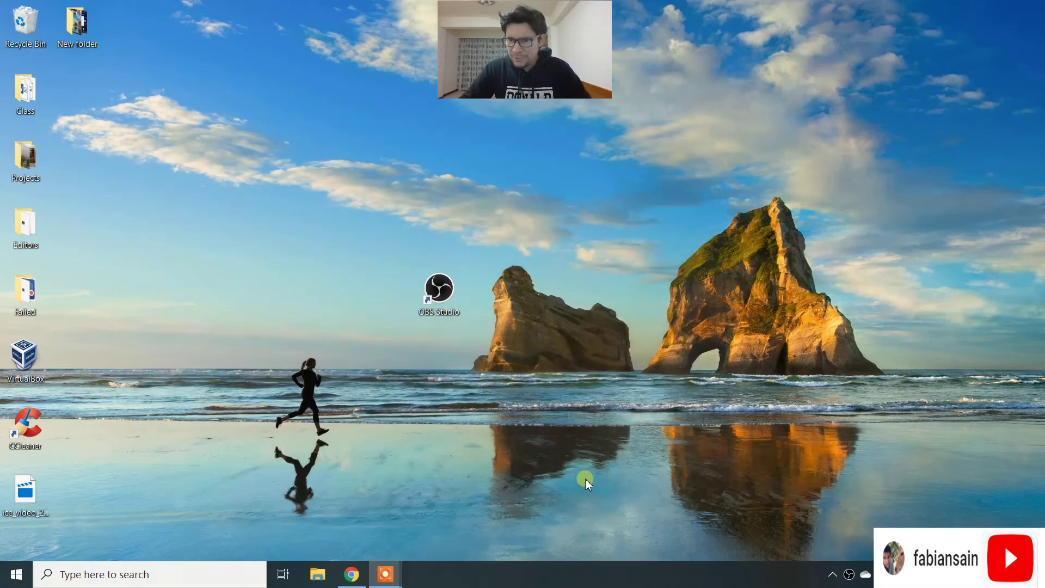
click(848, 574)
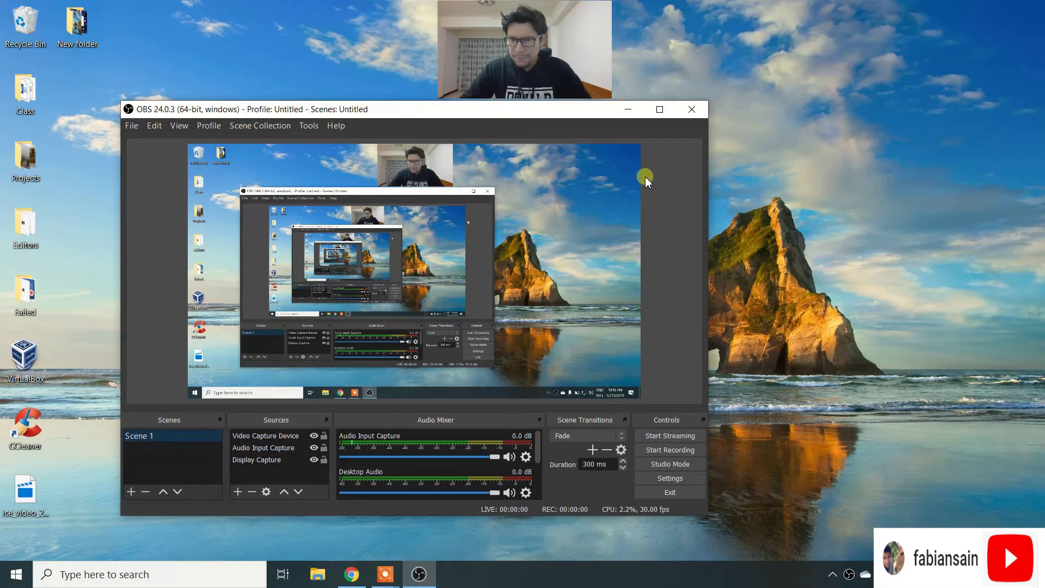